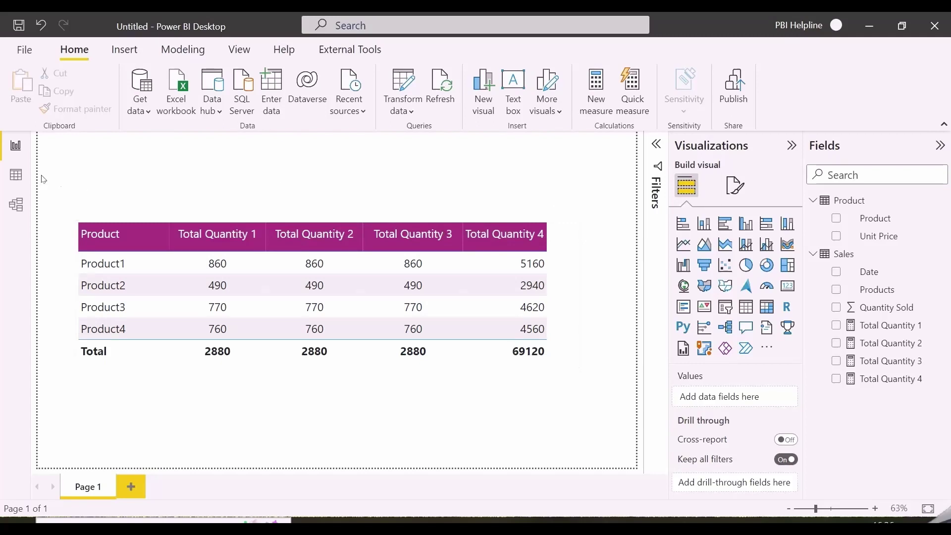
Inspect the Sales table rows and the model relationships, then return to the report page.
{"action": "left_click", "coordinate": [23, 179]}
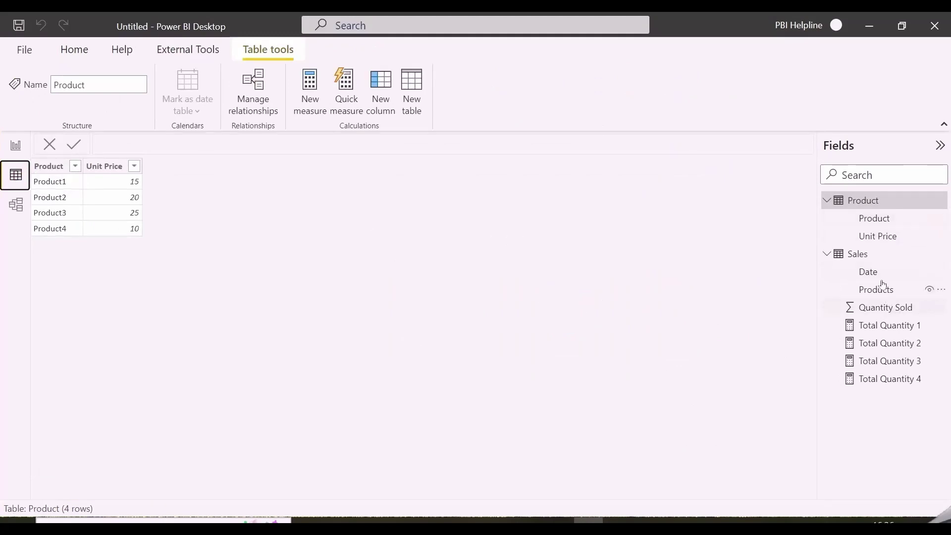
{"action": "left_click", "coordinate": [858, 254]}
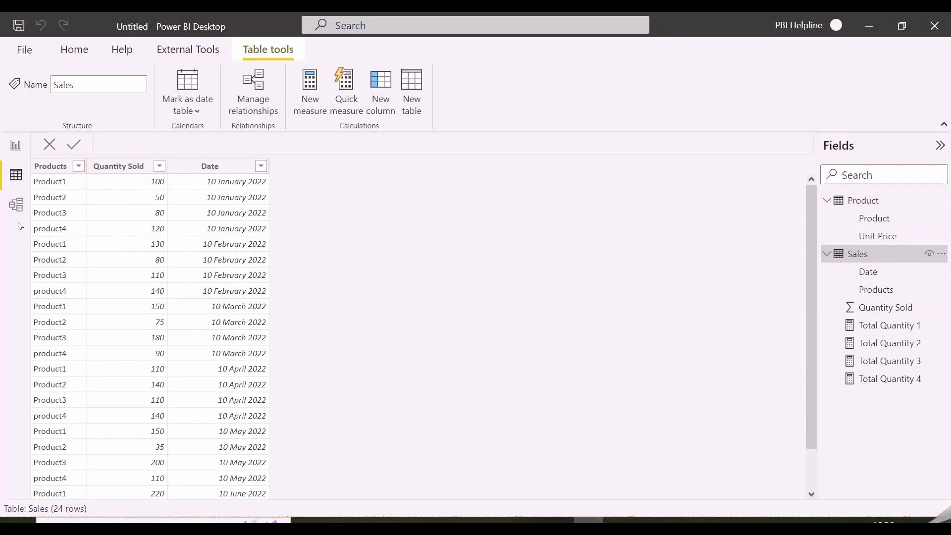
{"action": "left_click", "coordinate": [16, 204]}
{"action": "left_click", "coordinate": [14, 146]}
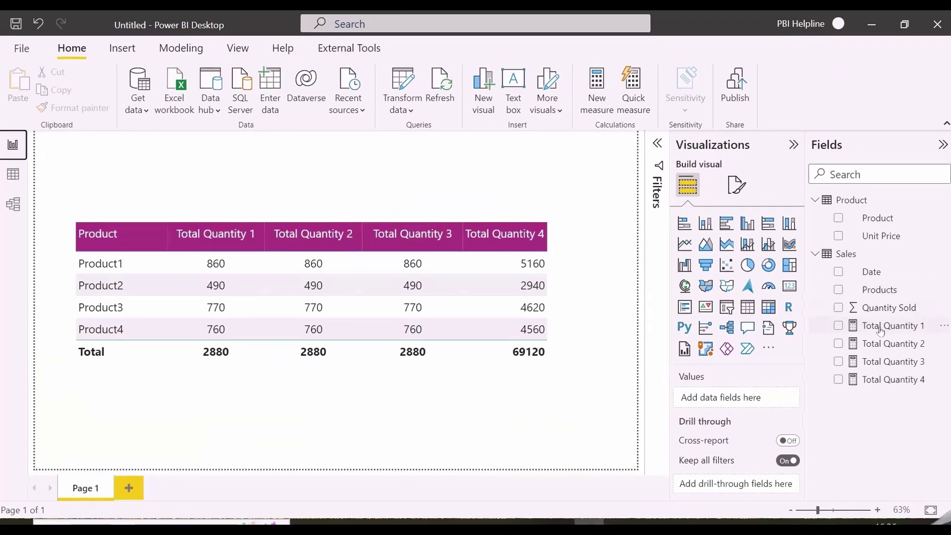
Compare Total Quantity 1's SUM(Sales[Quantity Sold]) with the SUMX body of Total Quantity 2.
{"action": "left_click", "coordinate": [881, 325]}
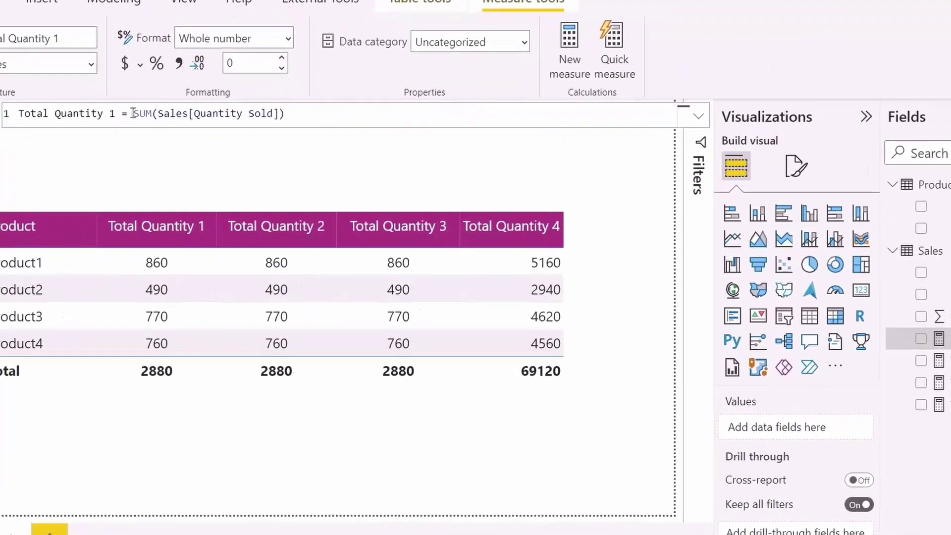
{"action": "left_click_drag", "start_coordinate": [152, 122], "coordinate": [305, 113]}
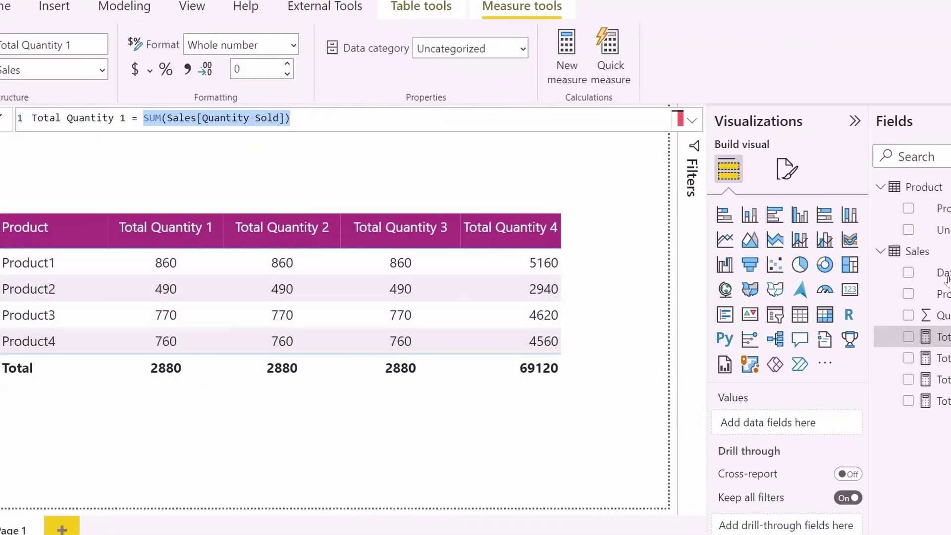
{"action": "left_click", "coordinate": [934, 358]}
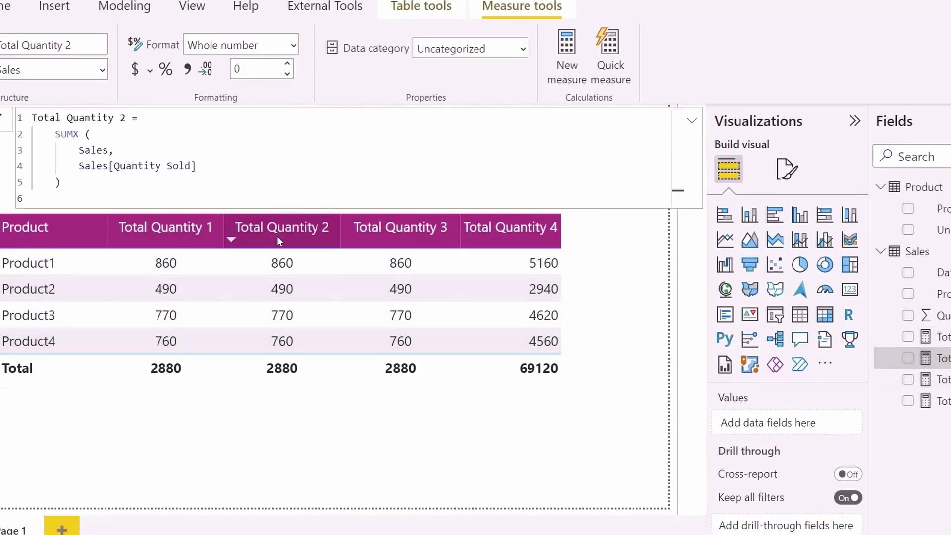
{"action": "left_click_drag", "start_coordinate": [77, 183], "coordinate": [44, 132]}
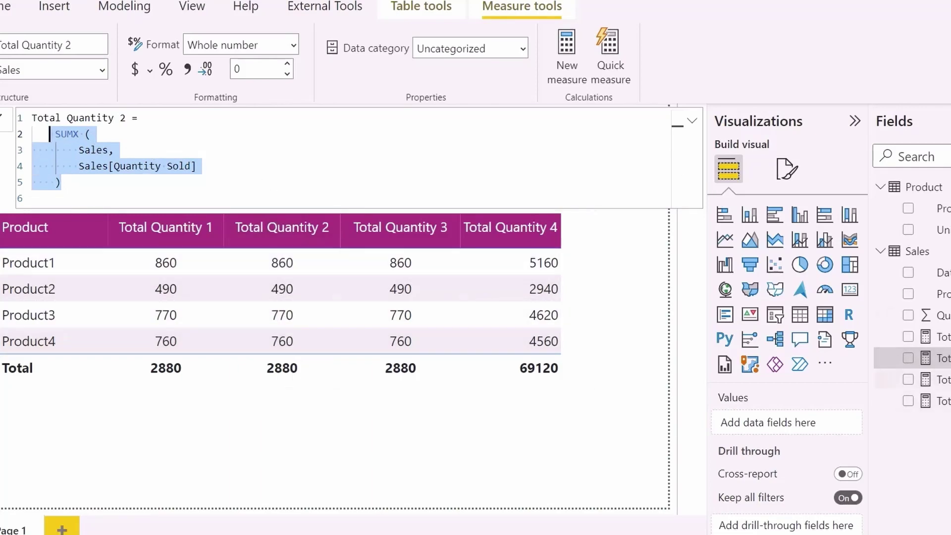
Trace Total Quantity 3's [Total Quantity 1] reference back to its SUM(Sales[Quantity Sold]) formula.
{"action": "left_click", "coordinate": [941, 379]}
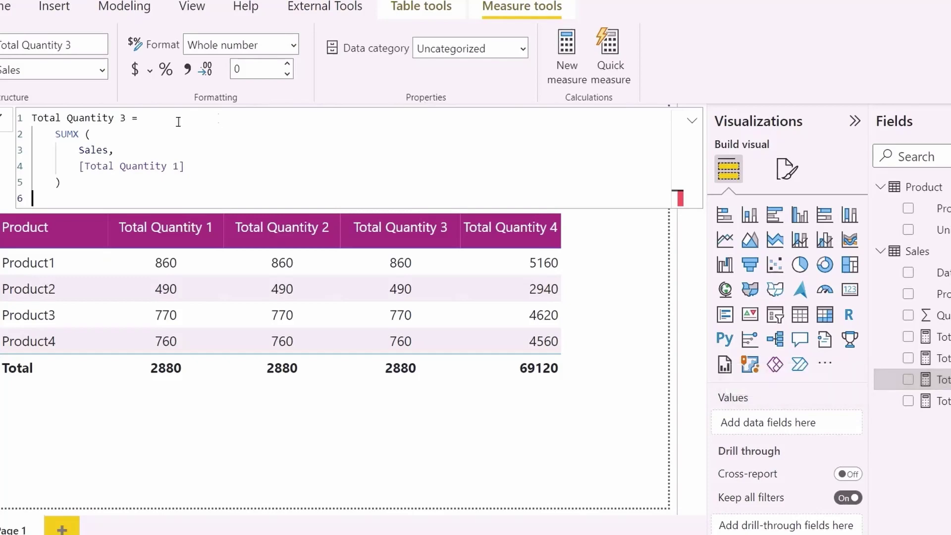
{"action": "left_click", "coordinate": [80, 166]}
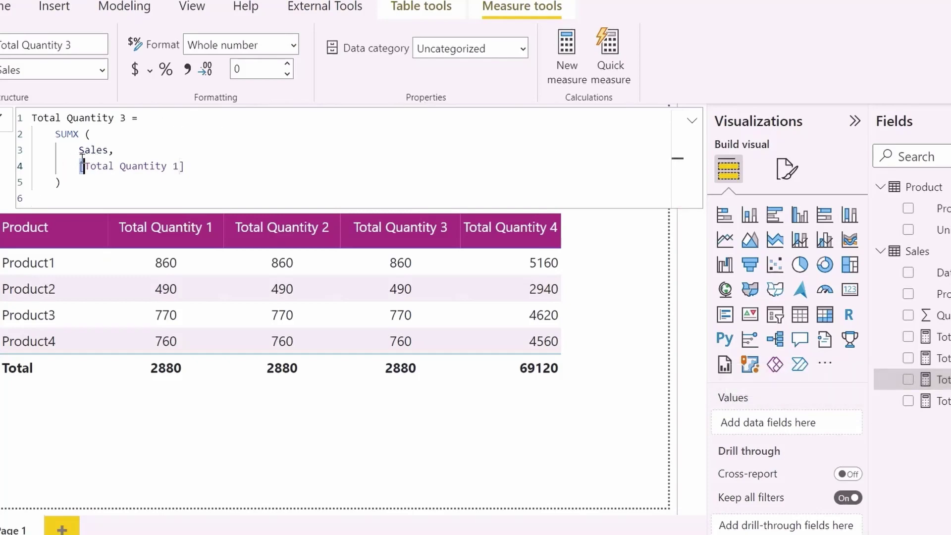
{"action": "left_click_drag", "start_coordinate": [108, 165], "coordinate": [179, 166]}
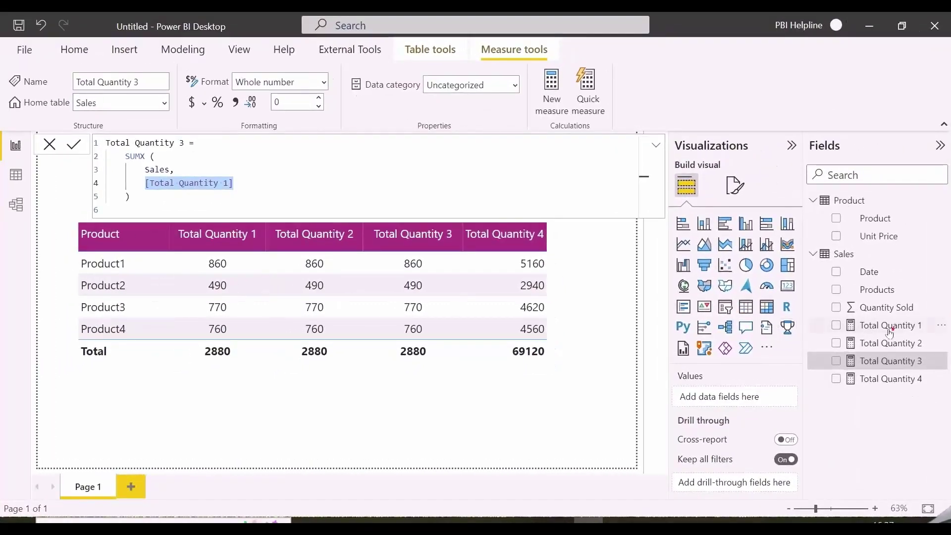
{"action": "left_click", "coordinate": [890, 326]}
{"action": "left_click_drag", "start_coordinate": [196, 142], "coordinate": [317, 140]}
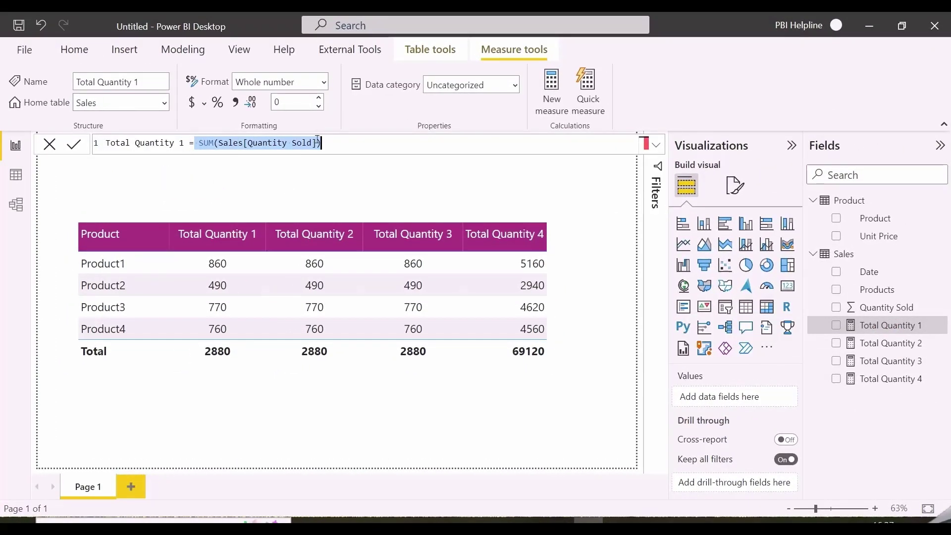
Review Total Quantity 4's formula, highlighting its inner SUM of Quantity Sold.
{"action": "left_click", "coordinate": [872, 360]}
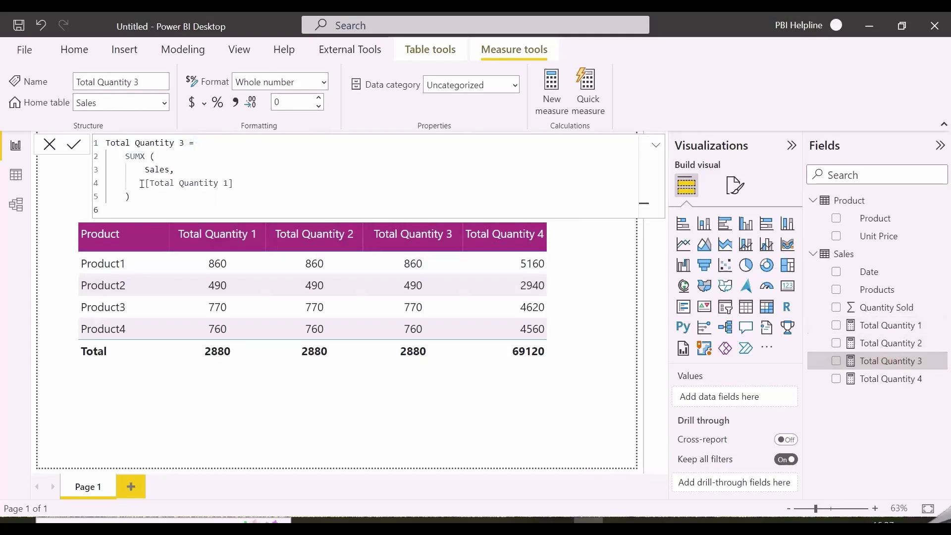
{"action": "left_click", "coordinate": [878, 379]}
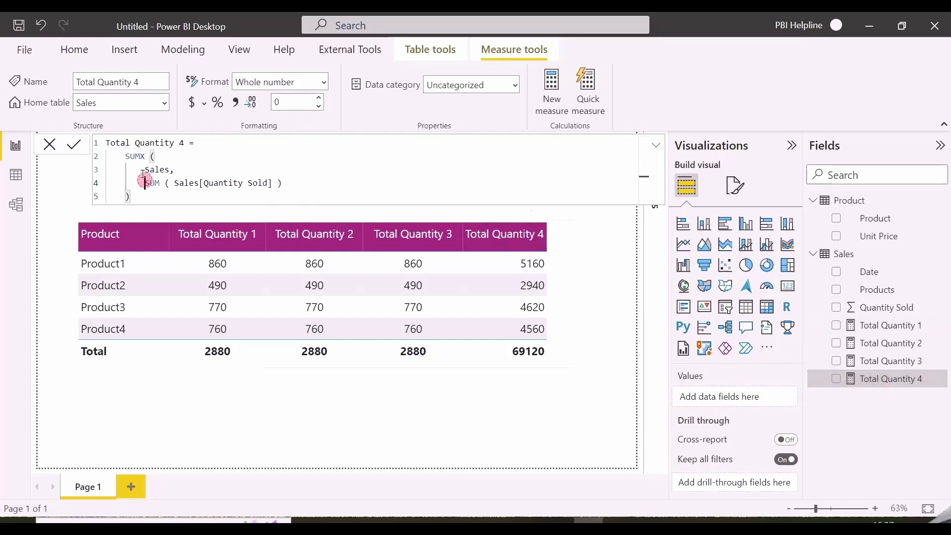
{"action": "left_click_drag", "start_coordinate": [144, 183], "coordinate": [287, 178]}
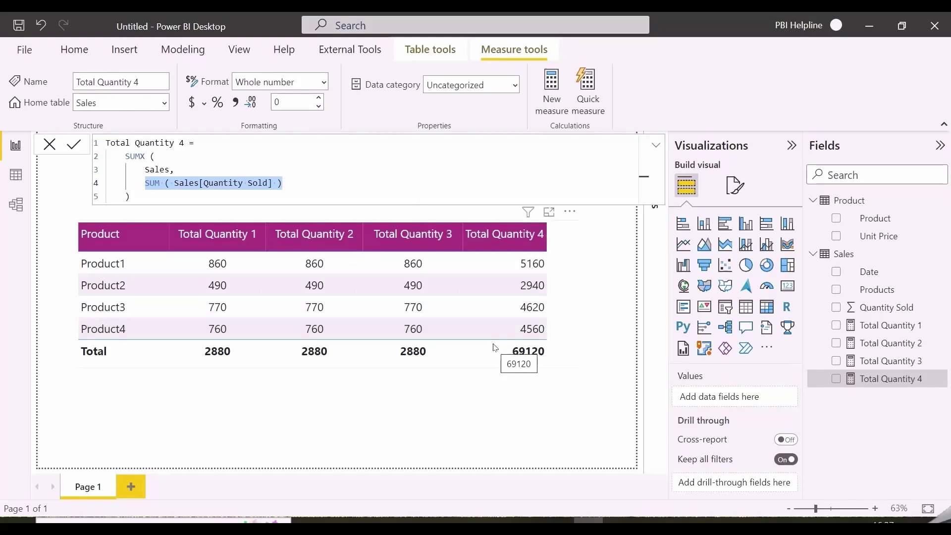
{"action": "left_click", "coordinate": [882, 362]}
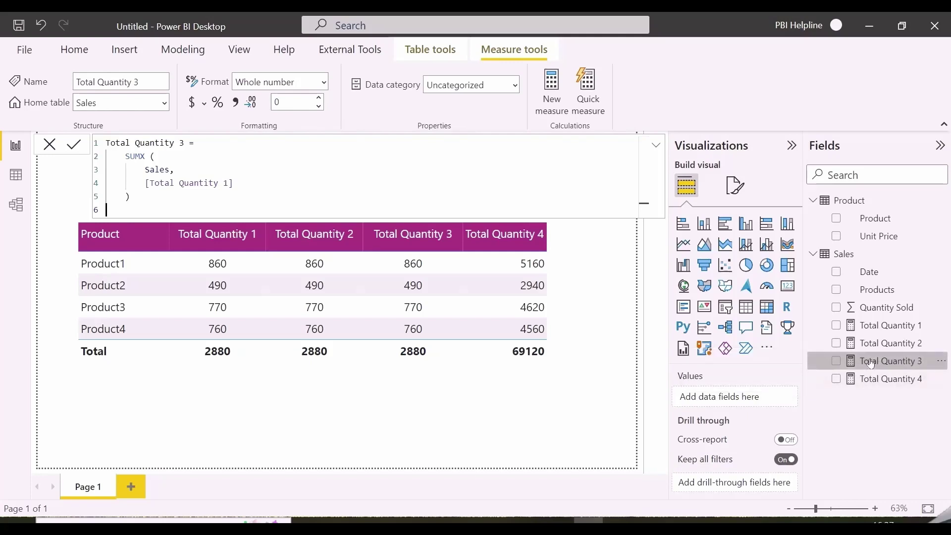
{"action": "left_click_drag", "start_coordinate": [141, 183], "coordinate": [410, 193]}
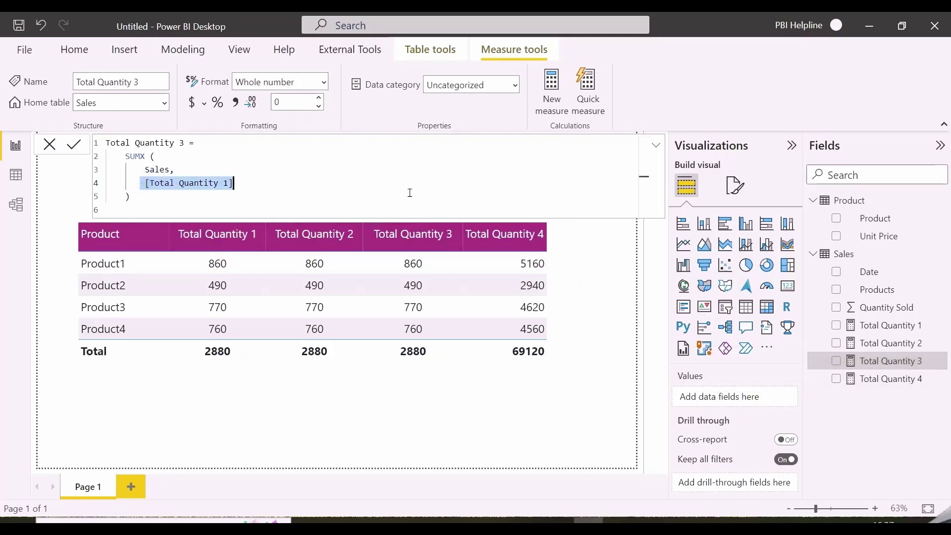
{"action": "left_click", "coordinate": [889, 325]}
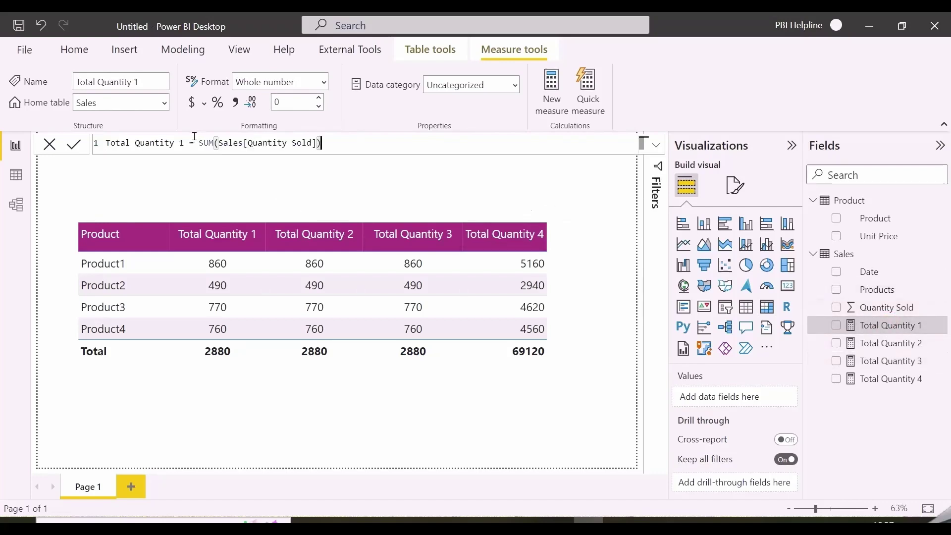
{"action": "left_click_drag", "start_coordinate": [198, 141], "coordinate": [316, 141]}
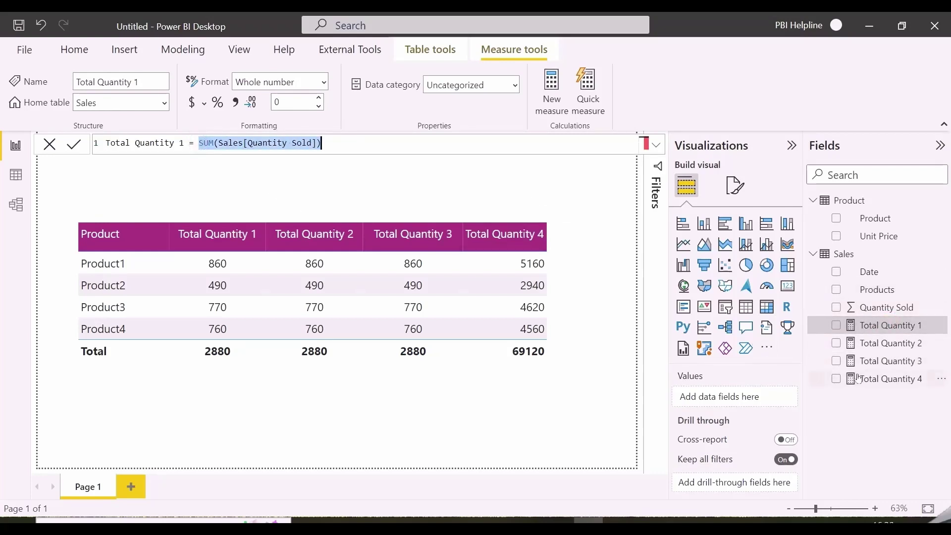
{"action": "left_click", "coordinate": [872, 381]}
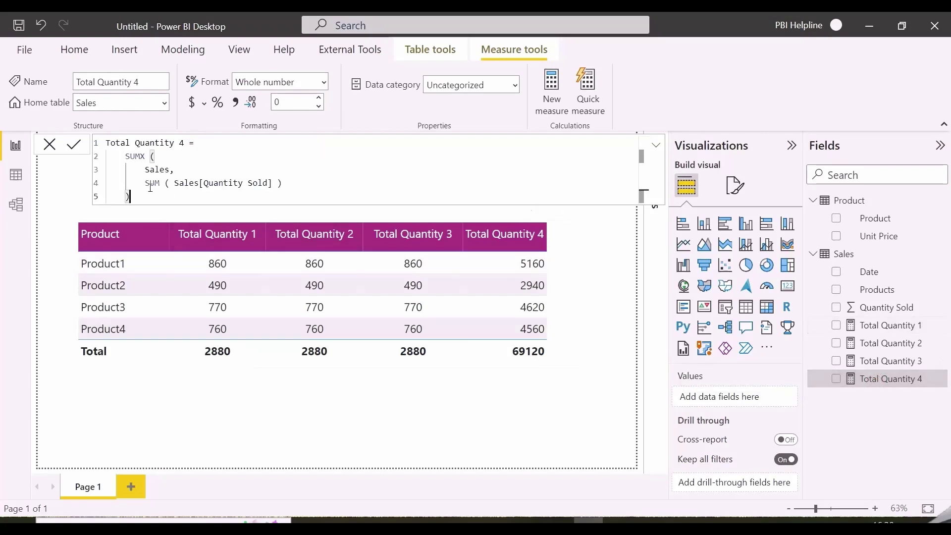
{"action": "left_click_drag", "start_coordinate": [132, 175], "coordinate": [278, 177]}
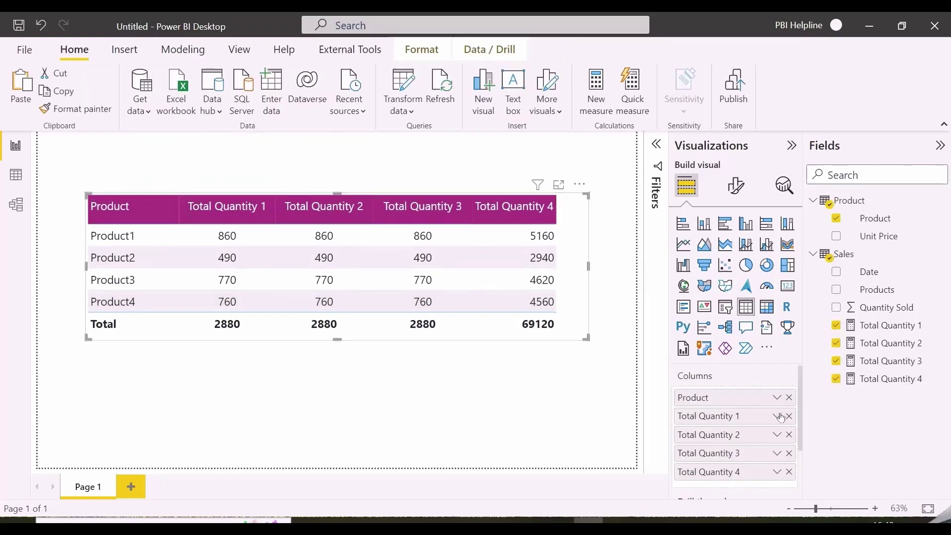
Drop Total Quantity 1 and 2 from the table, add Date as first column, and enlarge it.
{"action": "left_click", "coordinate": [789, 416]}
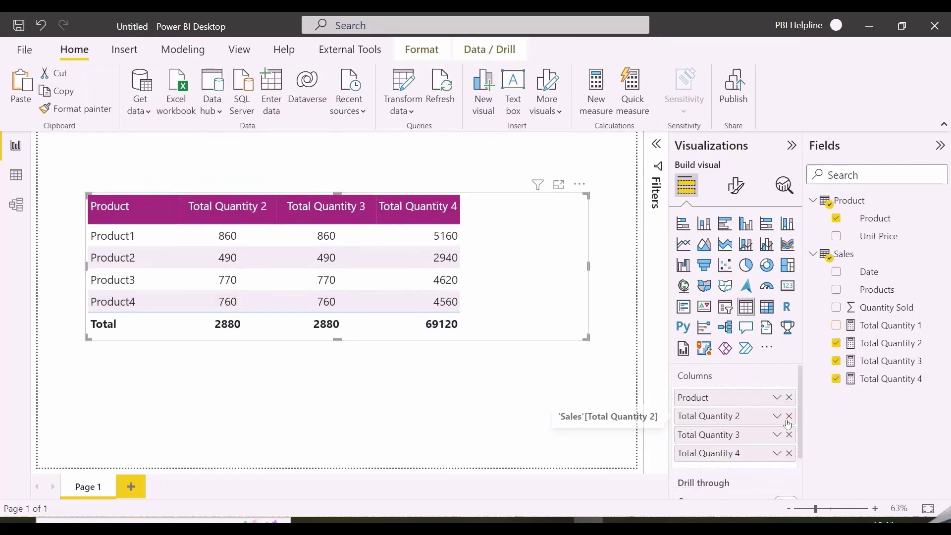
{"action": "left_click", "coordinate": [789, 416]}
{"action": "left_click_drag", "start_coordinate": [867, 272], "coordinate": [712, 400]}
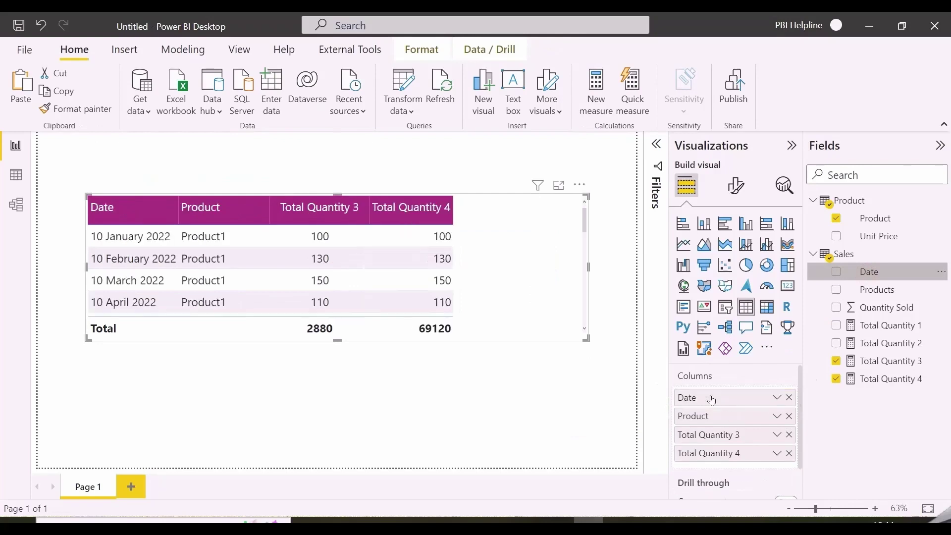
{"action": "left_click_drag", "start_coordinate": [337, 338], "coordinate": [327, 407]}
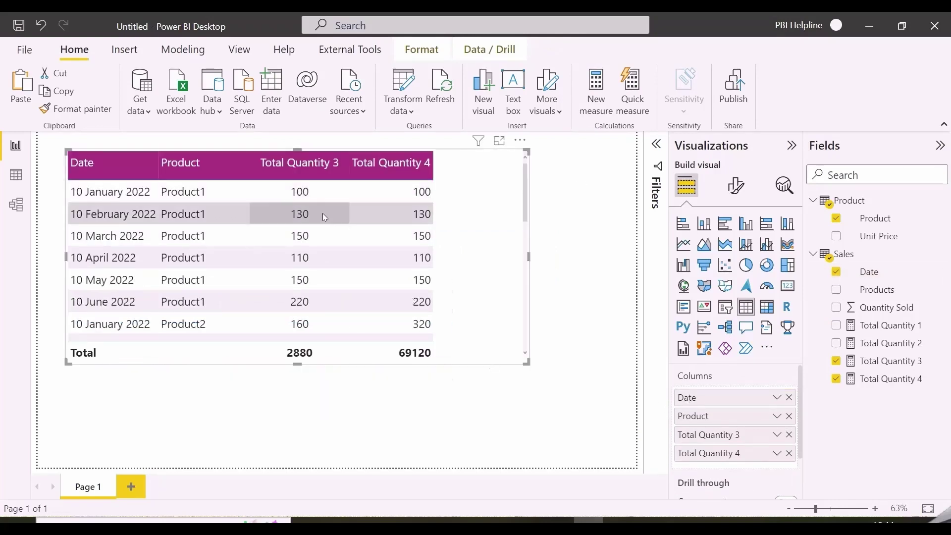
{"action": "scroll", "coordinate": [379, 285], "scroll_direction": "down", "scroll_amount": 6}
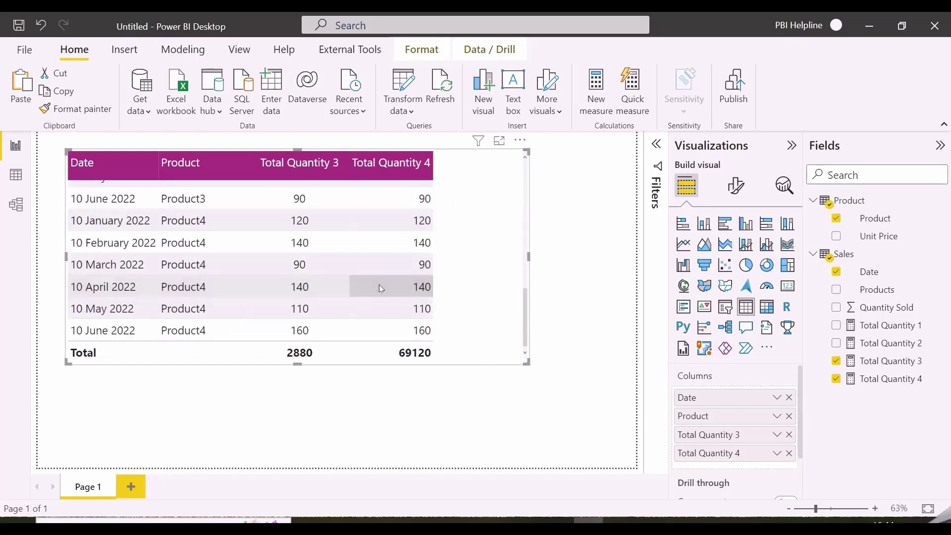
Add a Product slicer beside the table.
{"action": "left_click", "coordinate": [443, 372]}
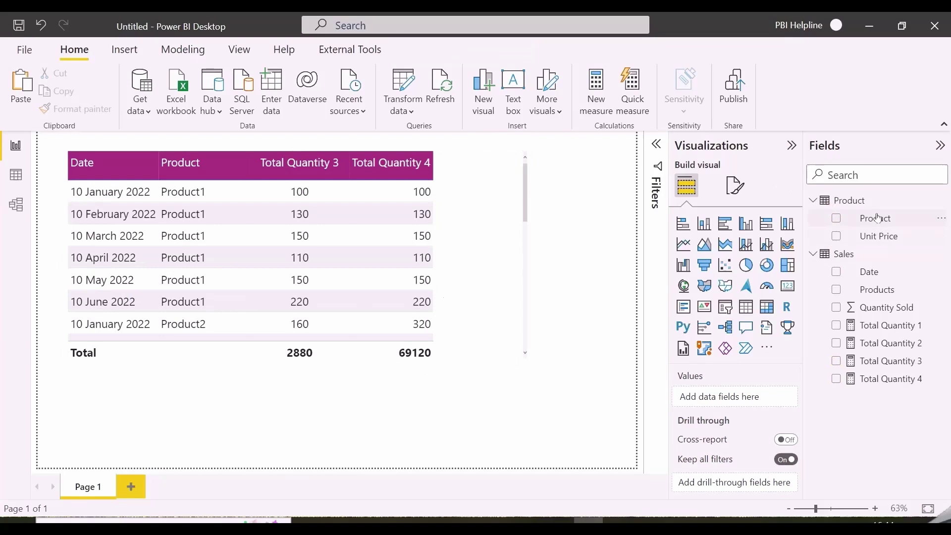
{"action": "left_click_drag", "start_coordinate": [875, 218], "coordinate": [590, 310]}
{"action": "left_click", "coordinate": [726, 311]}
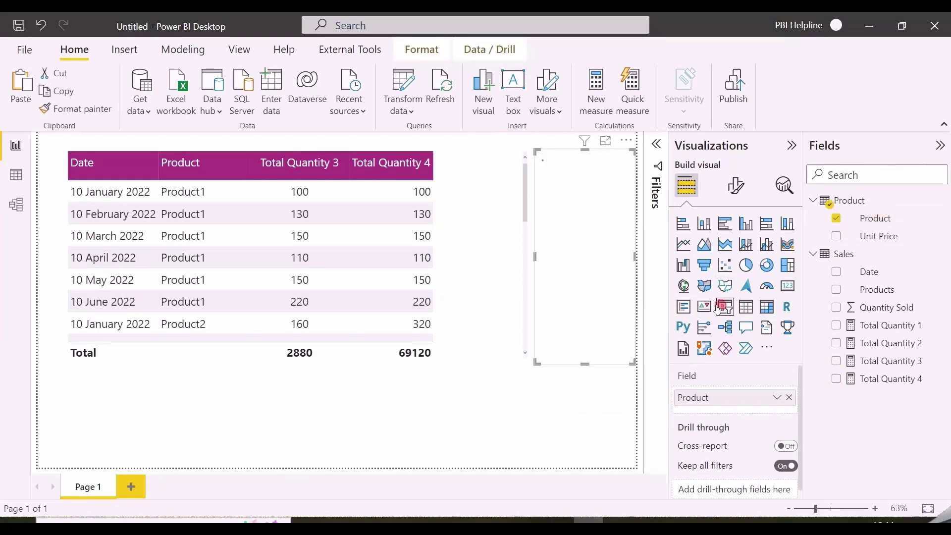
Filter the table to Product1 and confirm in Calculator that 860 × 6 = 5,160.
{"action": "left_click", "coordinate": [544, 167]}
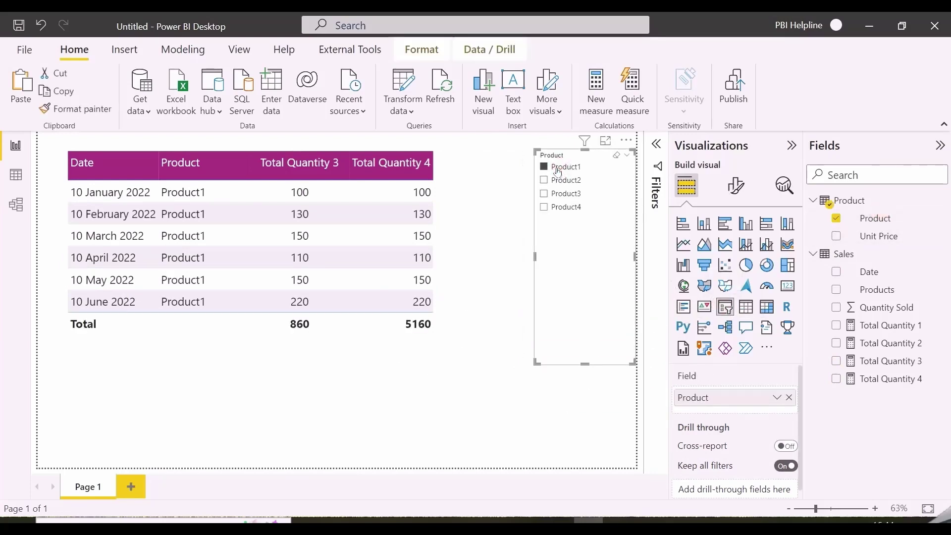
{"action": "left_click", "coordinate": [446, 332]}
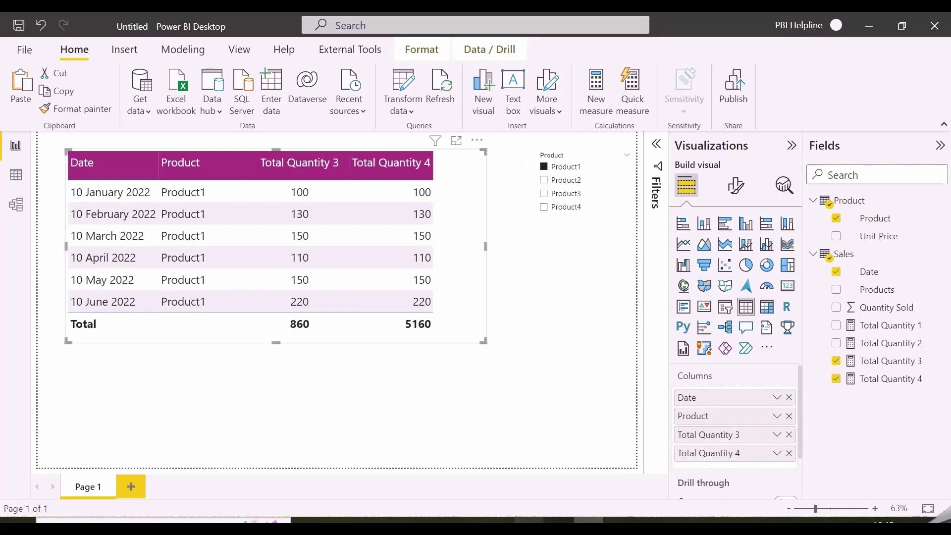
{"action": "key", "text": "XF86Calculator"}
{"action": "left_click", "coordinate": [753, 349]}
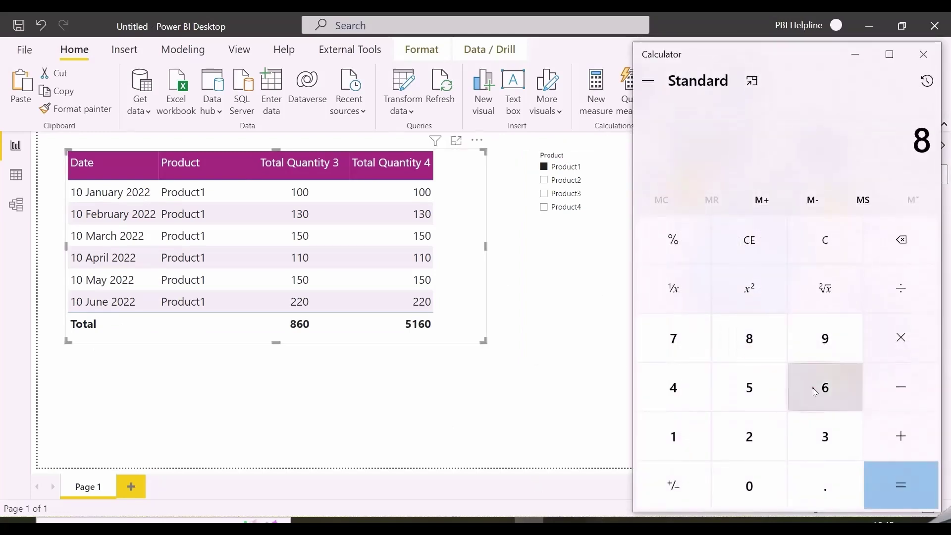
{"action": "left_click", "coordinate": [817, 389]}
{"action": "left_click", "coordinate": [751, 483]}
{"action": "left_click", "coordinate": [901, 338]}
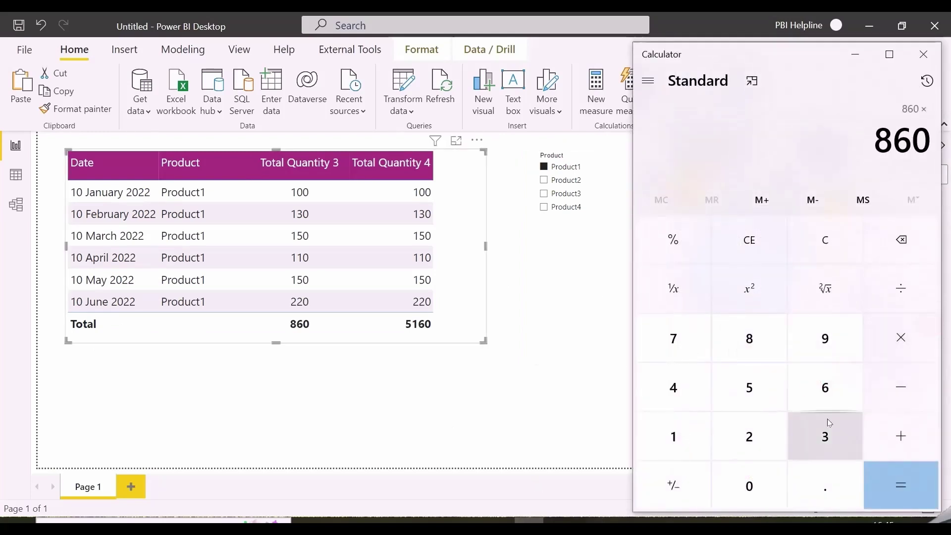
{"action": "left_click", "coordinate": [825, 389]}
{"action": "left_click", "coordinate": [895, 477]}
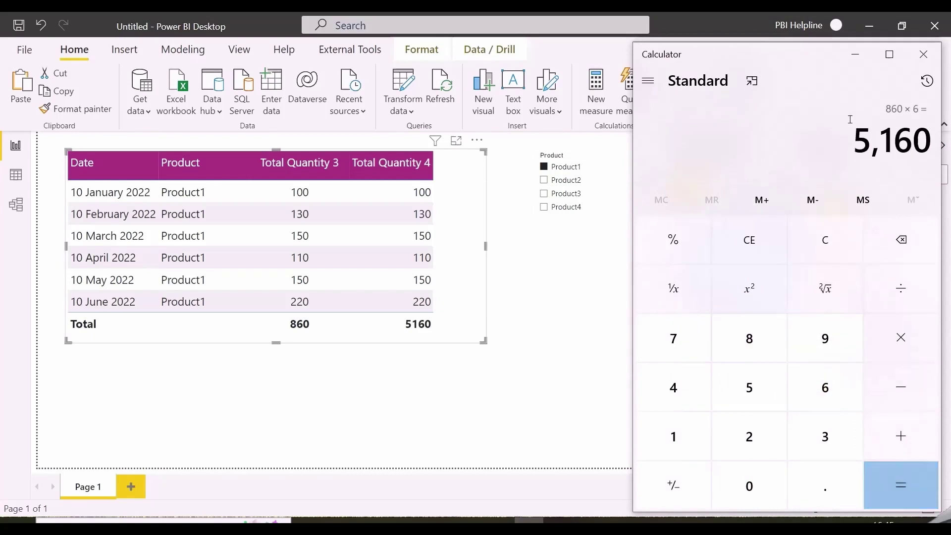
{"action": "left_click_drag", "start_coordinate": [849, 137], "coordinate": [931, 139]}
Filter the table to Product2, then clear a mistaken 490 × 5 from the calculator.
{"action": "left_click", "coordinate": [548, 185]}
{"action": "left_click", "coordinate": [546, 181]}
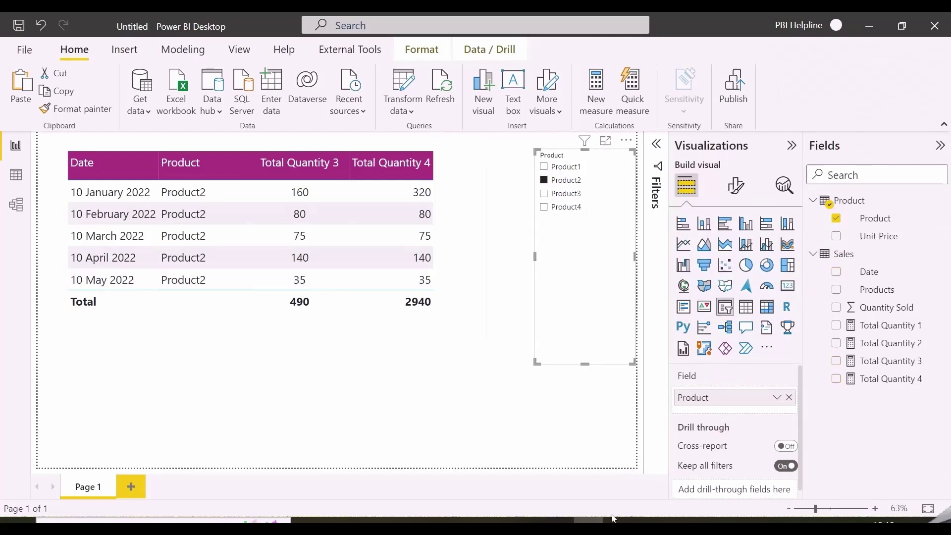
{"action": "left_click", "coordinate": [529, 519]}
{"action": "left_click", "coordinate": [674, 388]}
{"action": "left_click", "coordinate": [813, 338]}
{"action": "left_click", "coordinate": [749, 486]}
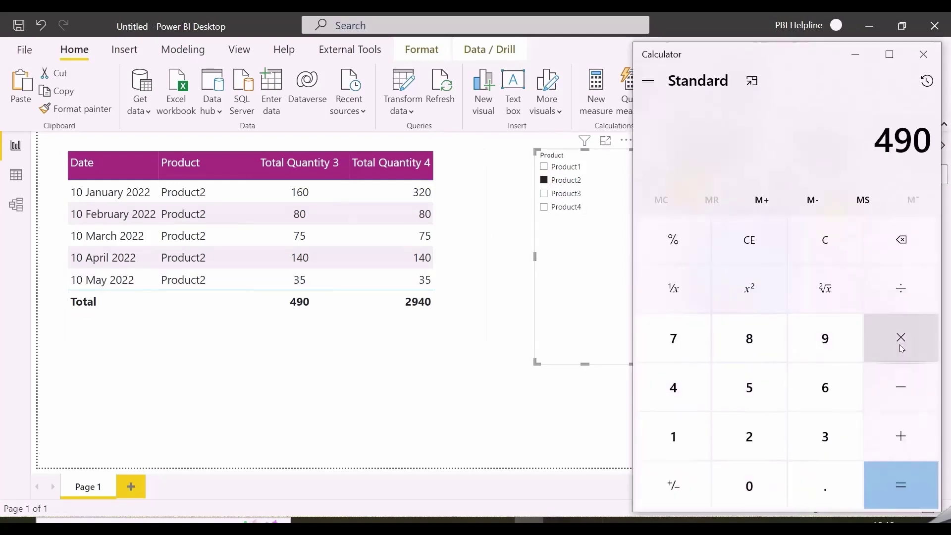
{"action": "left_click", "coordinate": [902, 348]}
{"action": "left_click", "coordinate": [749, 387]}
{"action": "left_click", "coordinate": [900, 484]}
{"action": "key", "text": "Escape"}
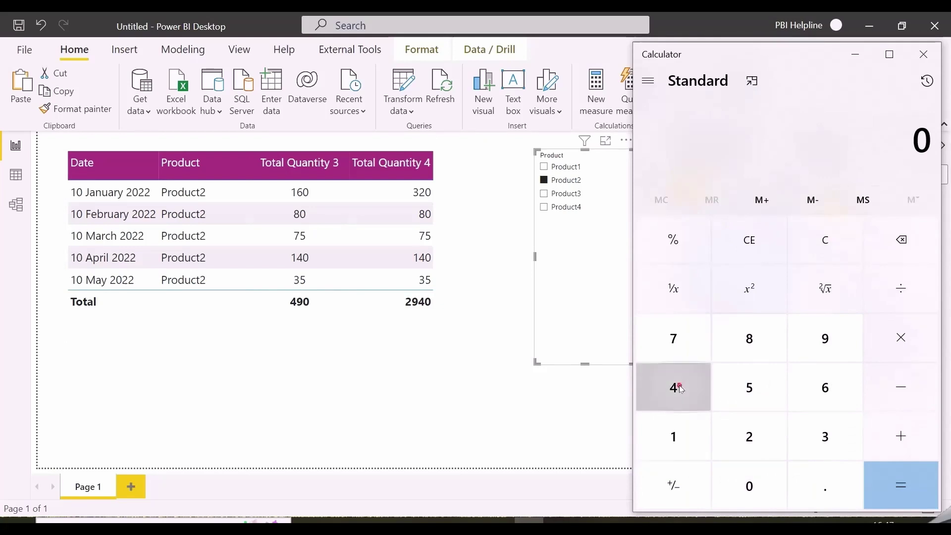
Compute 490 × 6 = 2,940, matching Product2's Total Quantity 4.
{"action": "left_click", "coordinate": [680, 388]}
{"action": "left_click", "coordinate": [846, 333]}
{"action": "left_click", "coordinate": [746, 484]}
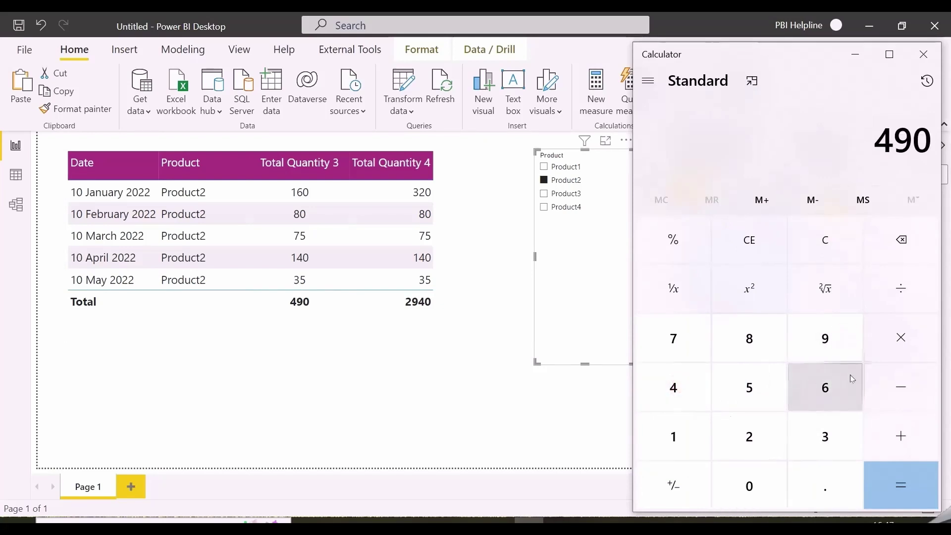
{"action": "left_click", "coordinate": [907, 340]}
{"action": "left_click", "coordinate": [827, 386]}
{"action": "left_click", "coordinate": [903, 483]}
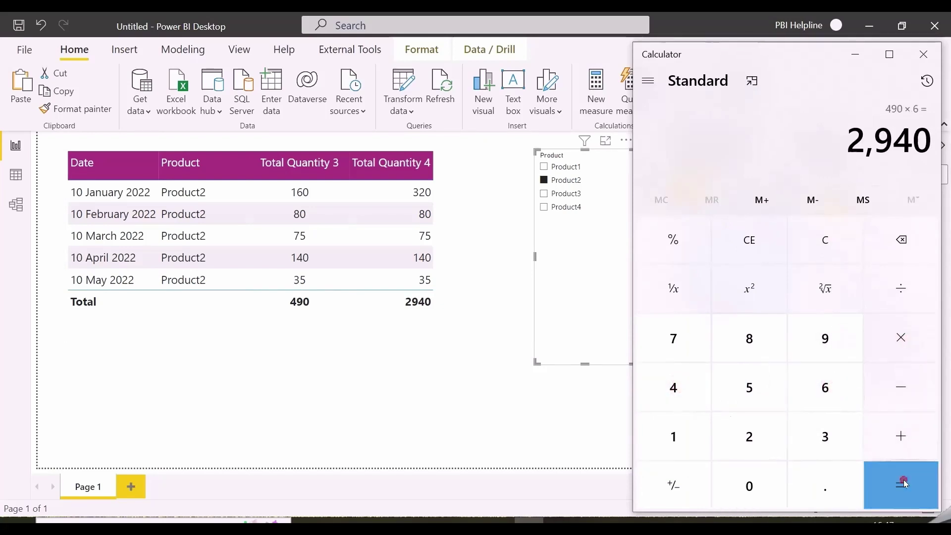
{"action": "left_click_drag", "start_coordinate": [845, 138], "coordinate": [905, 143]}
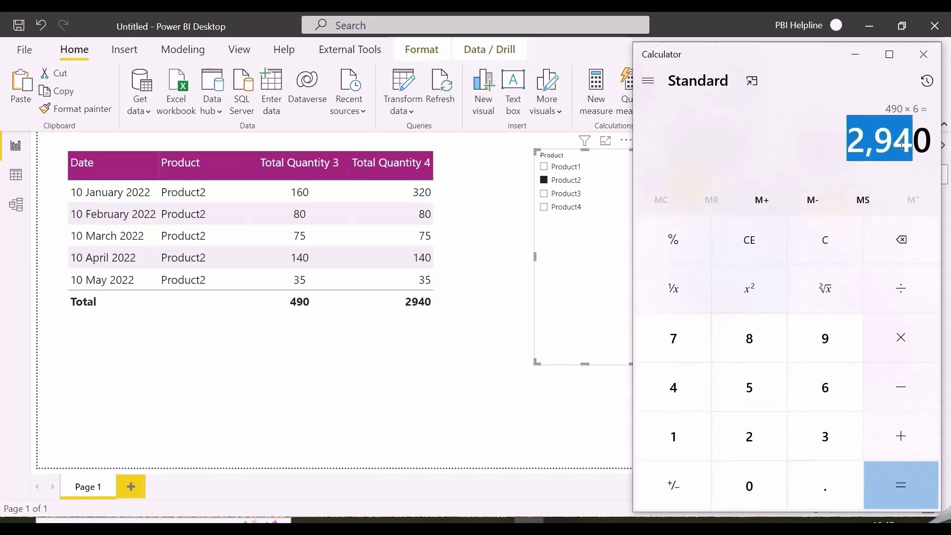
Clear the Product2 slicer selection so the table totals 2880 and 69120, then select the table.
{"action": "left_click", "coordinate": [484, 375]}
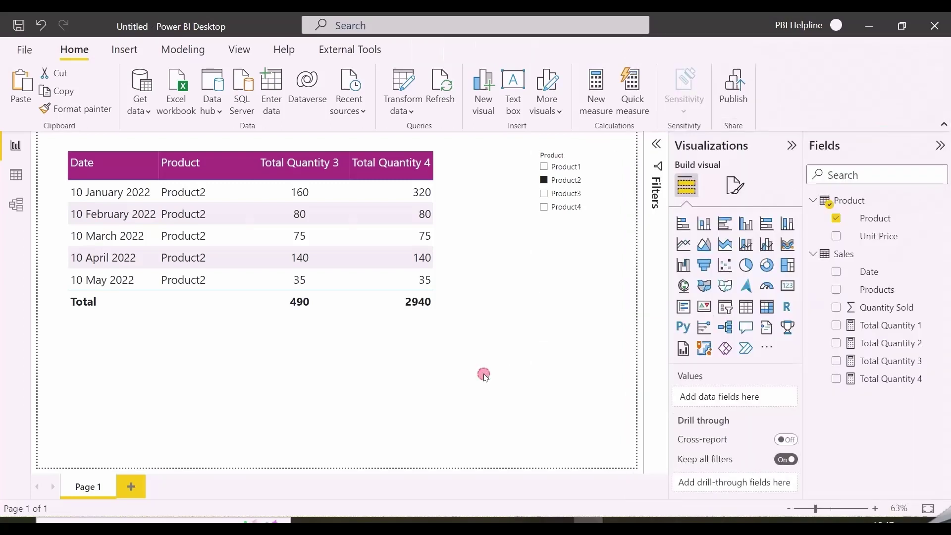
{"action": "left_click", "coordinate": [554, 181]}
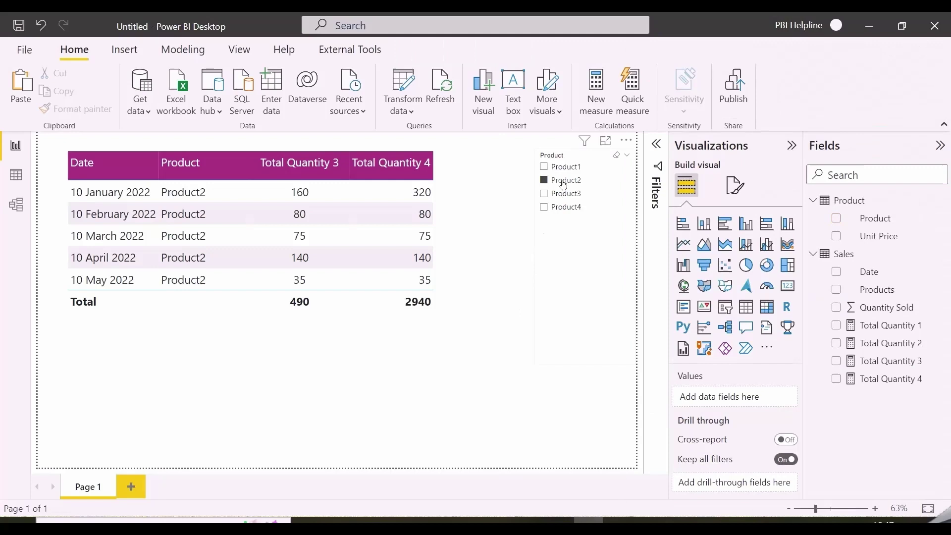
{"action": "left_click", "coordinate": [464, 345]}
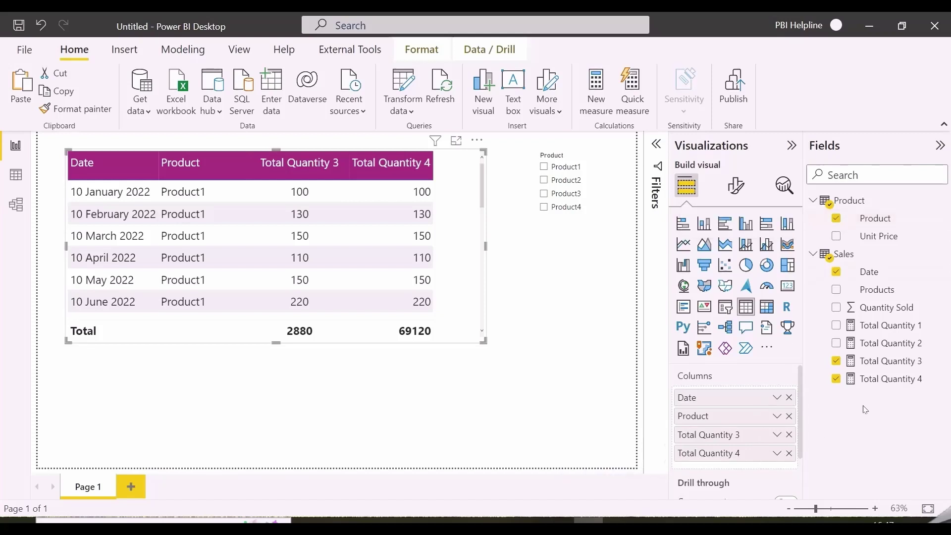
Highlight Total Quantity 4's inner SUM and Total Quantity 3's [Total Quantity 1], then remove Date.
{"action": "left_click", "coordinate": [882, 380]}
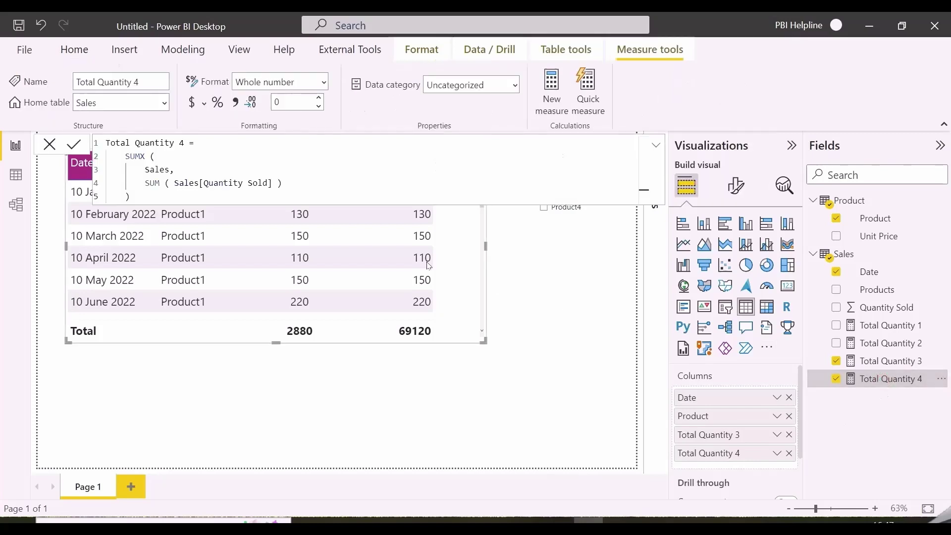
{"action": "left_click_drag", "start_coordinate": [144, 181], "coordinate": [255, 174]}
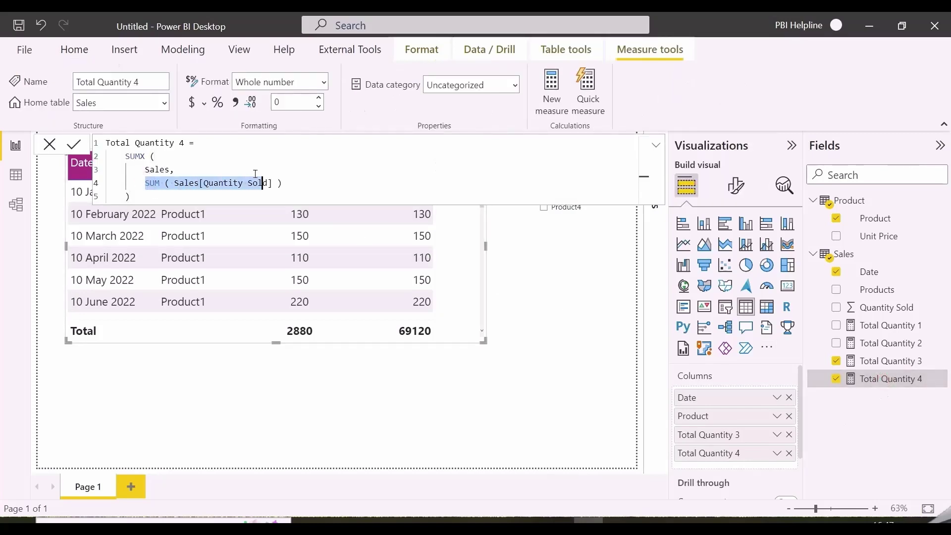
{"action": "left_click", "coordinate": [874, 362]}
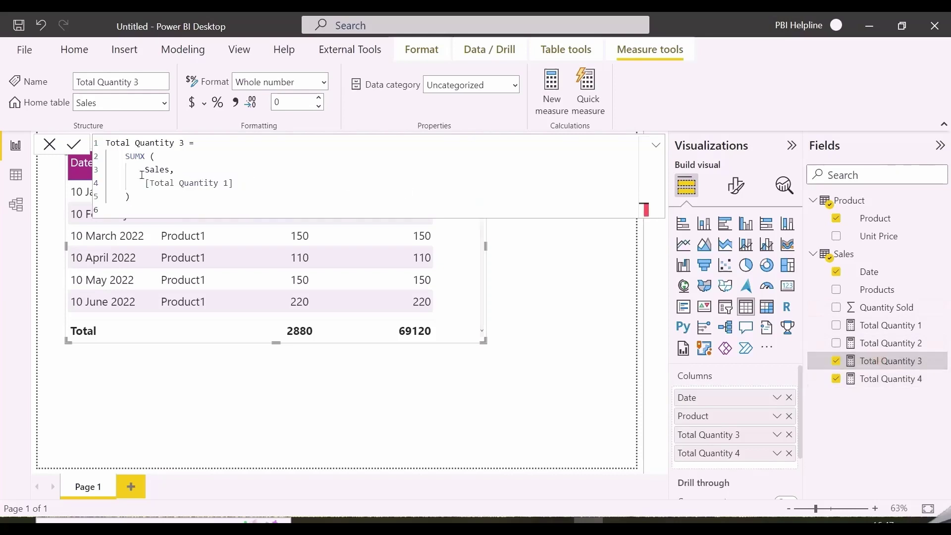
{"action": "left_click_drag", "start_coordinate": [146, 183], "coordinate": [221, 182]}
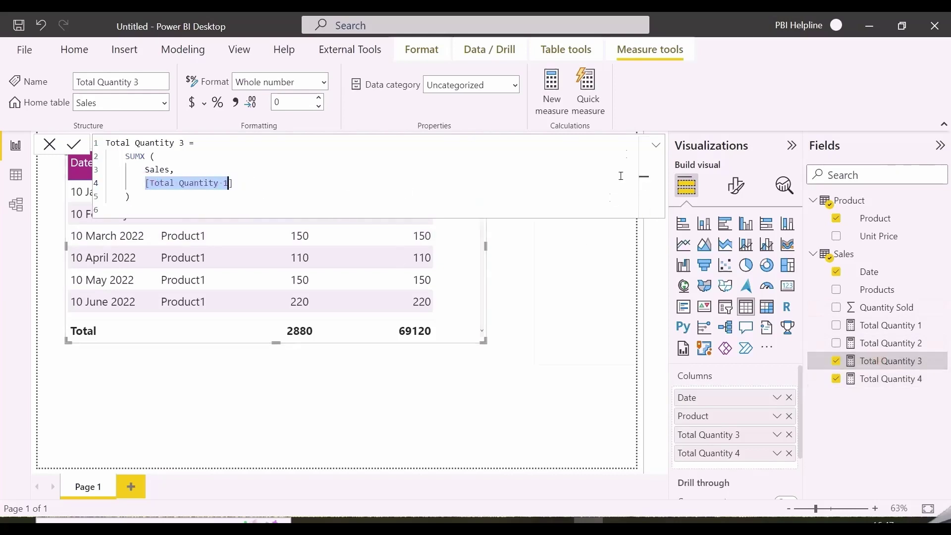
{"action": "left_click", "coordinate": [655, 143]}
{"action": "left_click", "coordinate": [790, 397]}
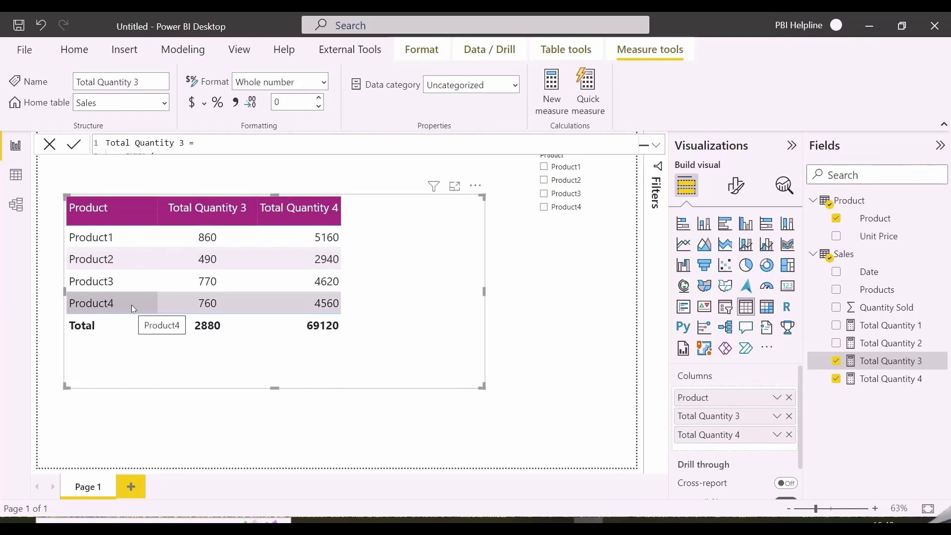
Replace Total Quantity 4's inner SUM with Sales[Quantity Sold] so it totals 2880; nudge the table.
{"action": "left_click", "coordinate": [889, 379]}
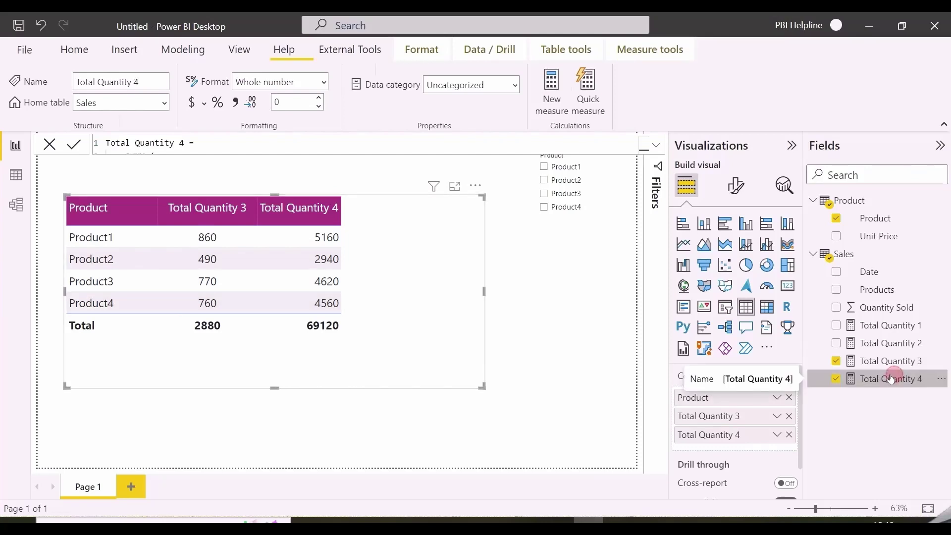
{"action": "left_click", "coordinate": [657, 145]}
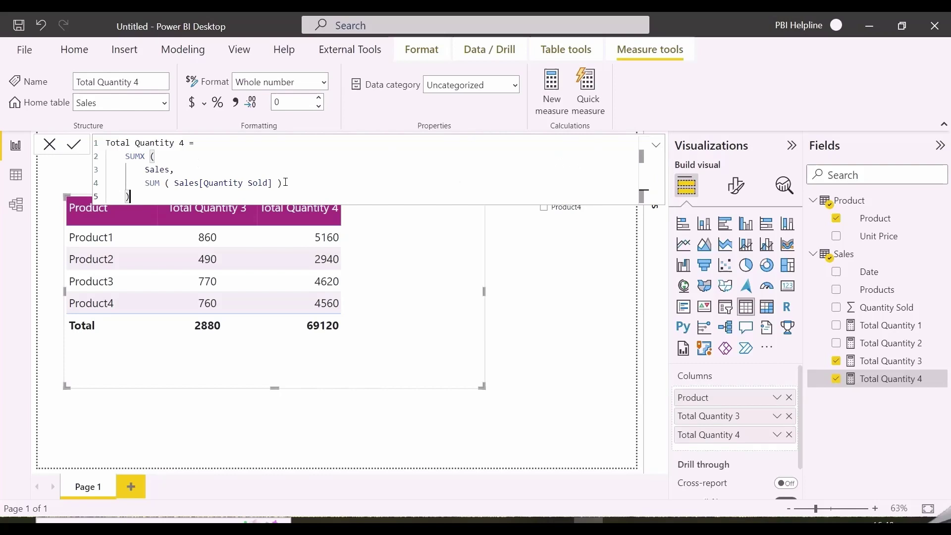
{"action": "left_click_drag", "start_coordinate": [286, 176], "coordinate": [141, 180]}
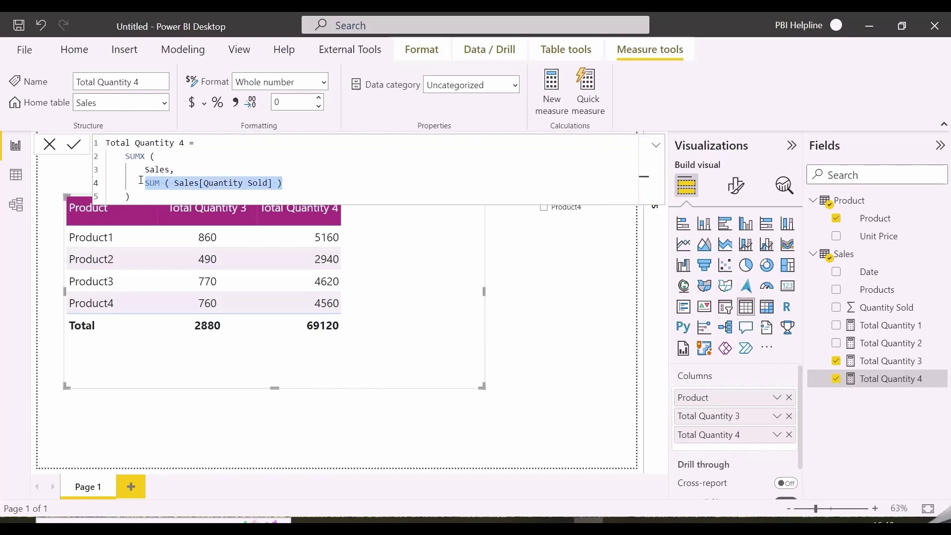
{"action": "type", "text": "QUANTI"}
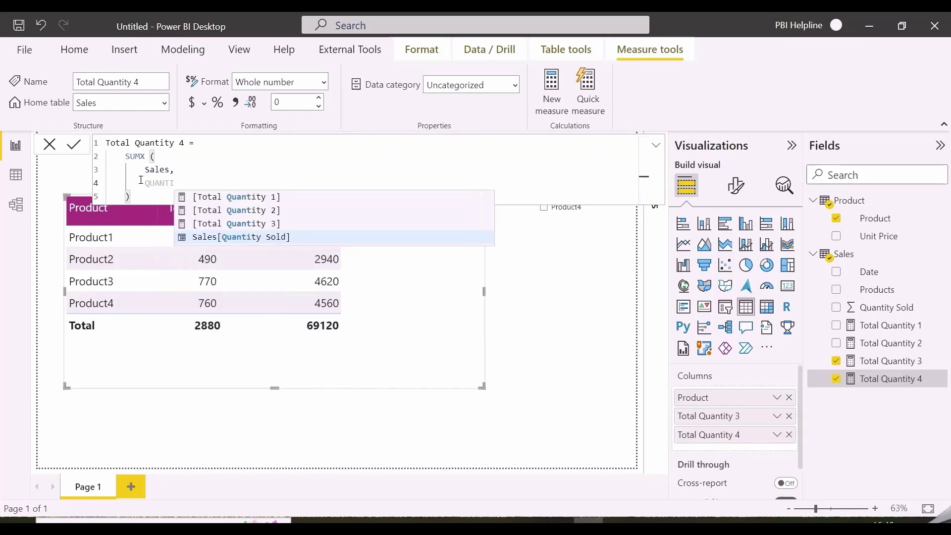
{"action": "key", "text": "Tab"}
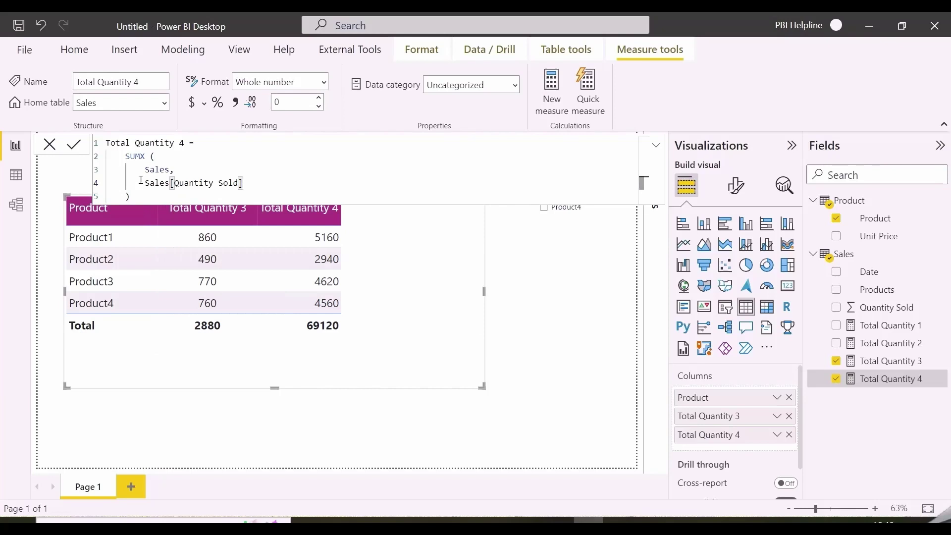
{"action": "key", "text": "Return"}
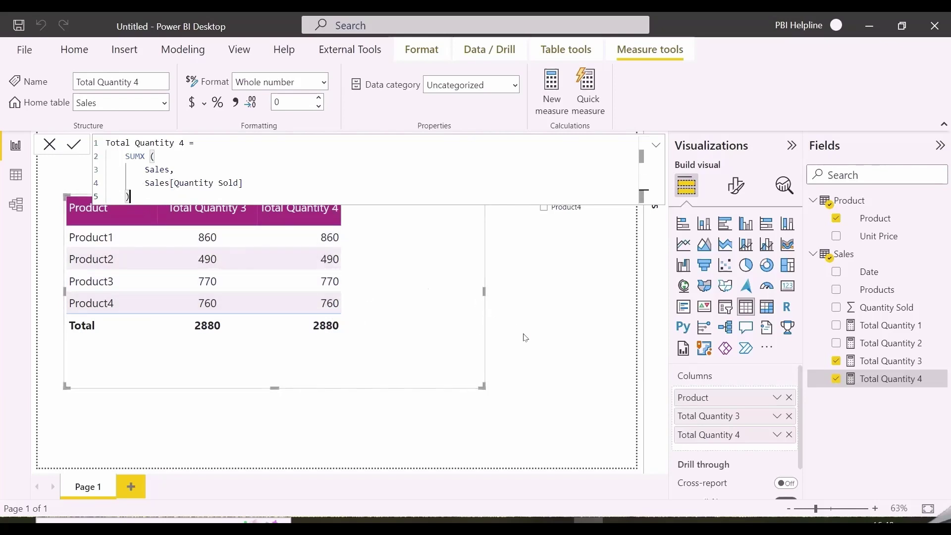
{"action": "left_click_drag", "start_coordinate": [431, 352], "coordinate": [447, 380]}
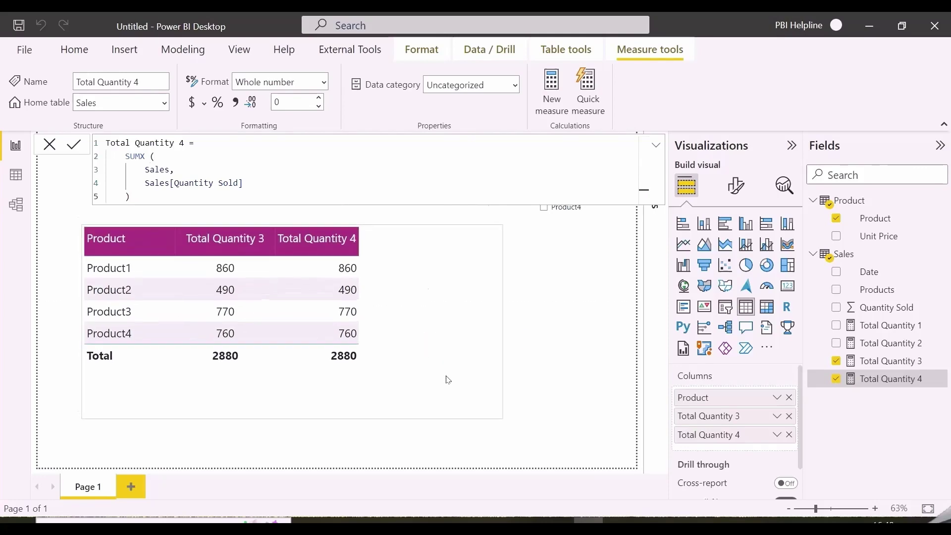